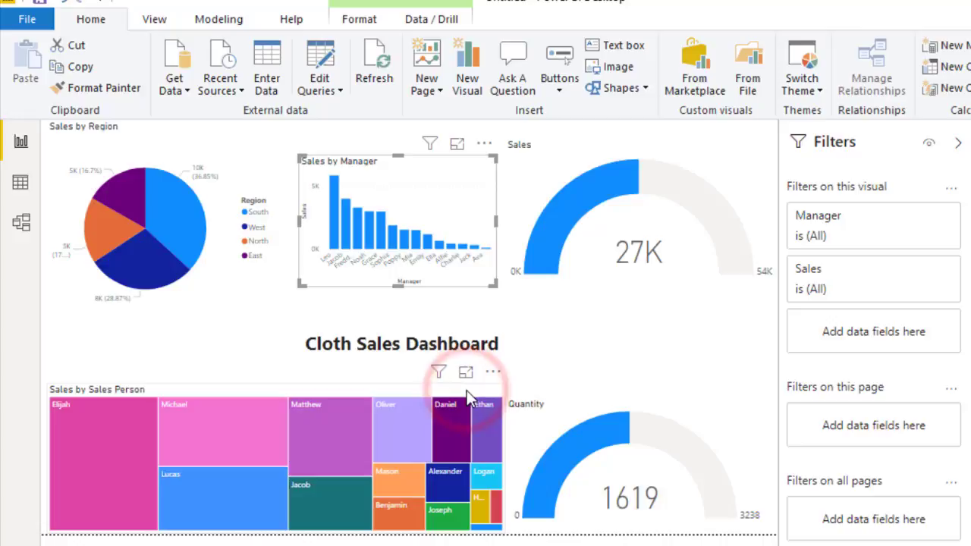
Step: Narrow the Sales by Sales Person treemap and move the Sales by Region pie to the lower middle
{"action": "left_click", "coordinate": [388, 386]}
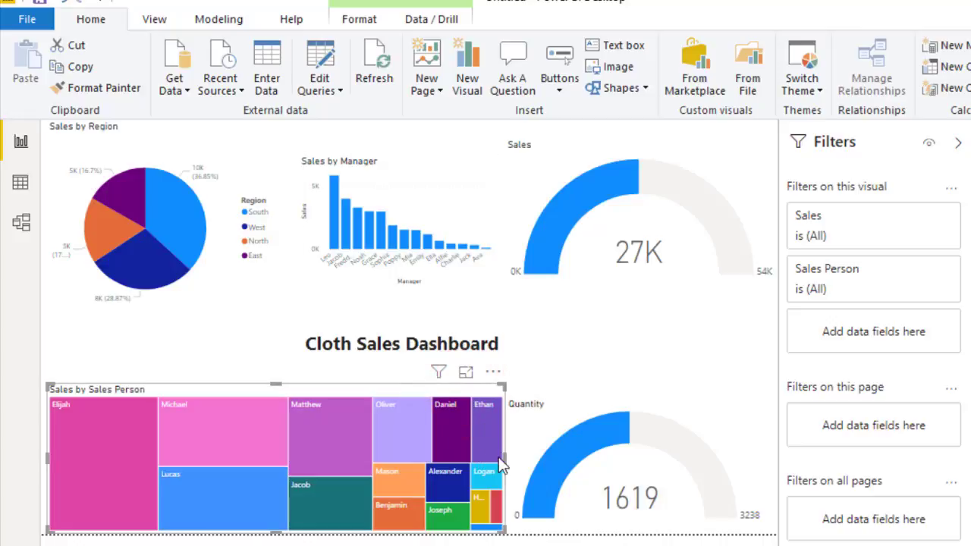
{"action": "left_click_drag", "start_coordinate": [501, 458], "coordinate": [311, 452]}
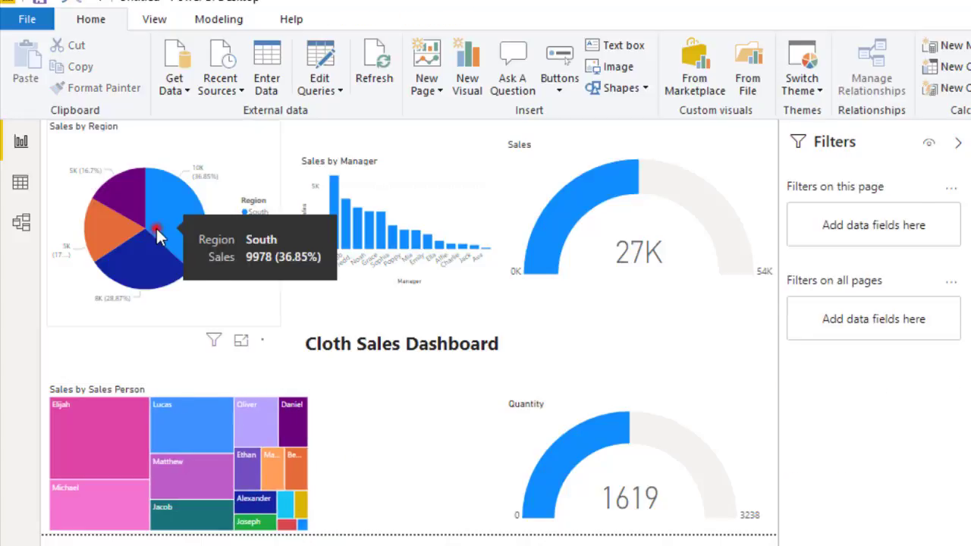
{"action": "left_click_drag", "start_coordinate": [156, 229], "coordinate": [410, 463]}
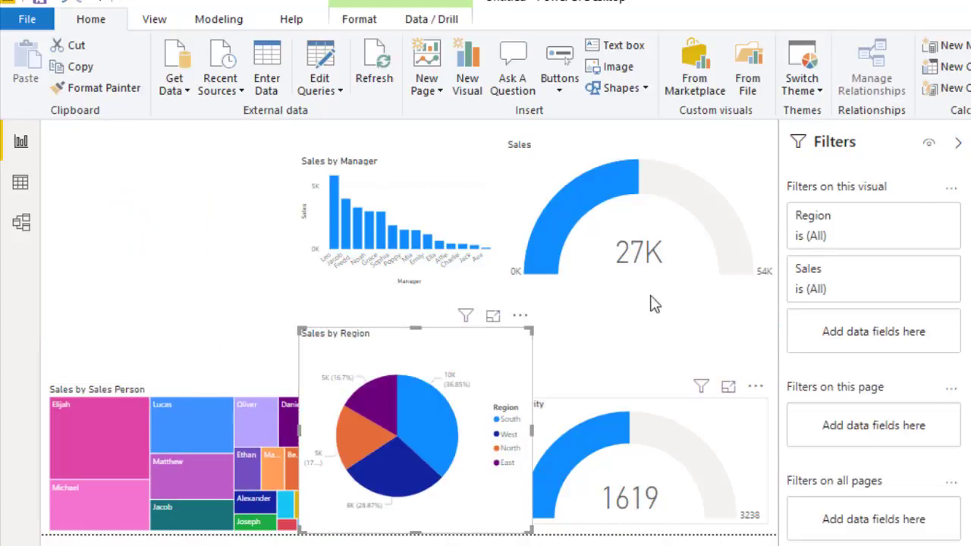
Step: Place a smaller Sales gauge at the top-left and the Quantity gauge at the top-right
{"action": "left_click", "coordinate": [646, 217]}
{"action": "left_click_drag", "start_coordinate": [271, 163], "coordinate": [201, 232]}
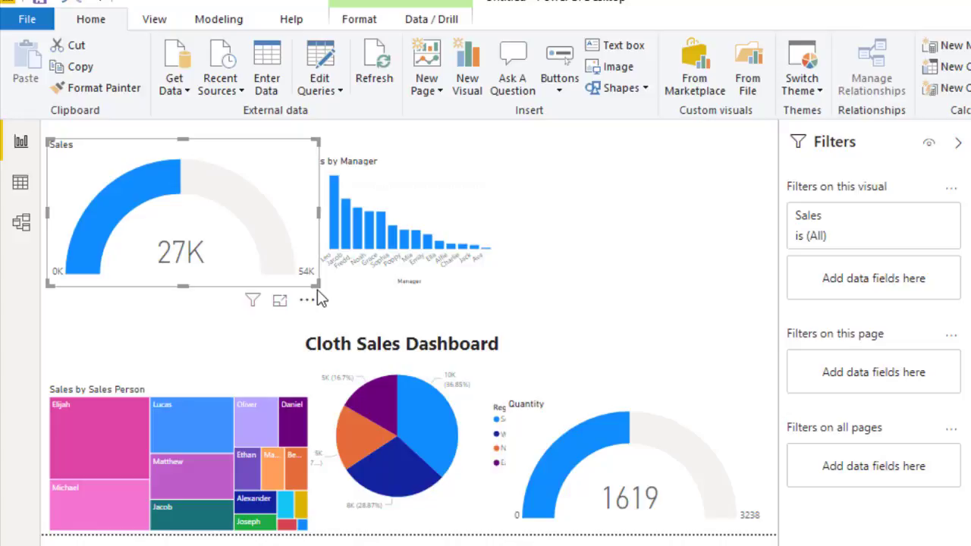
{"action": "left_click_drag", "start_coordinate": [316, 286], "coordinate": [285, 277]}
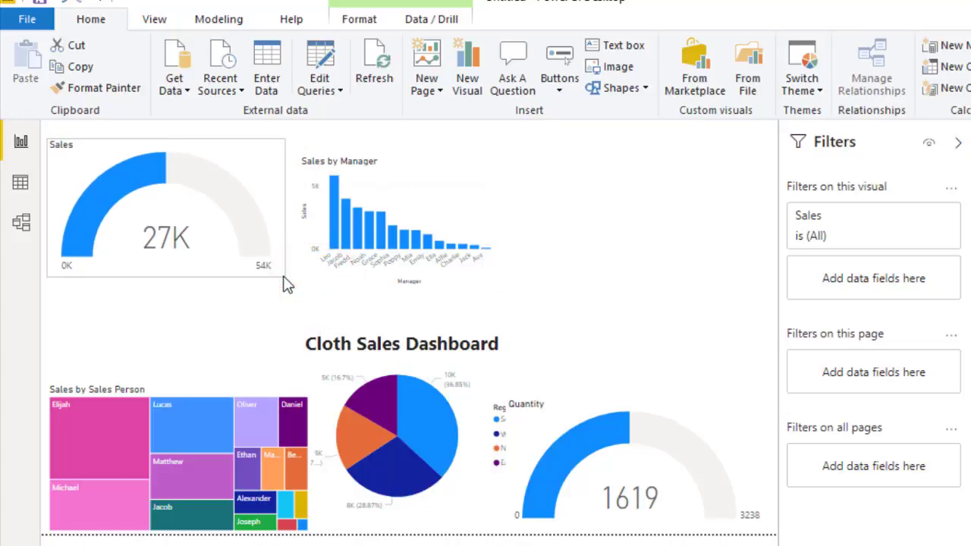
{"action": "left_click_drag", "start_coordinate": [641, 413], "coordinate": [670, 223]}
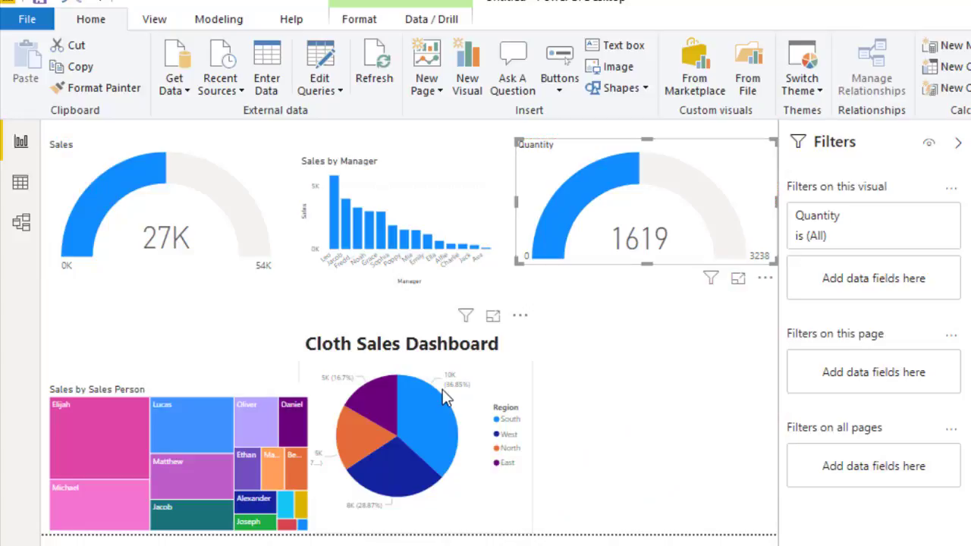
Step: Move the Sales by Region pie to the lower right of the dashboard
{"action": "left_click_drag", "start_coordinate": [404, 418], "coordinate": [644, 422]}
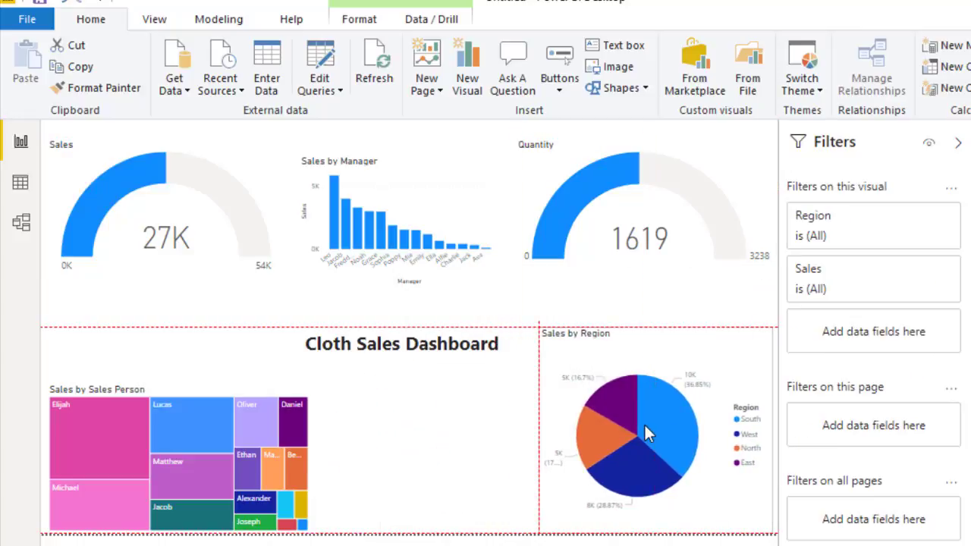
{"action": "left_click_drag", "start_coordinate": [644, 423], "coordinate": [644, 422]}
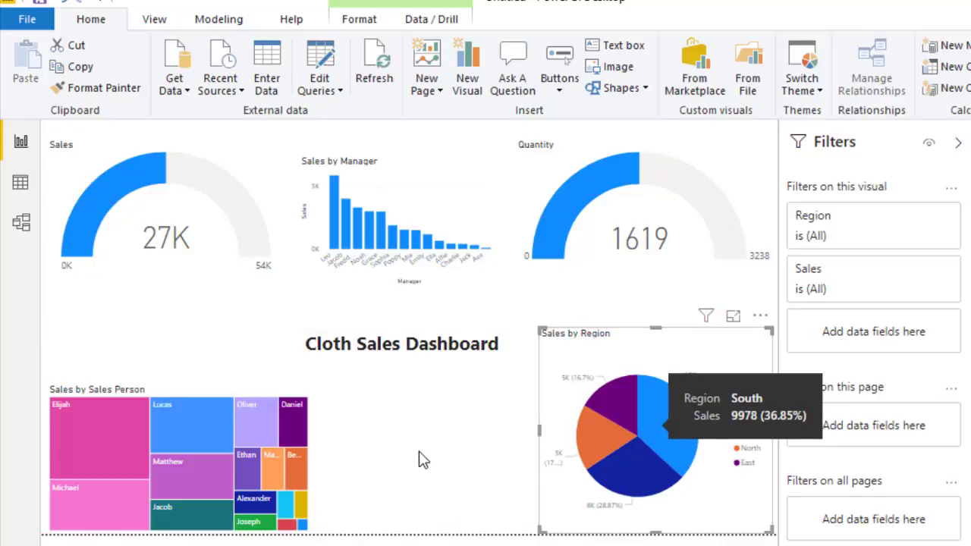
{"action": "left_click", "coordinate": [397, 440]}
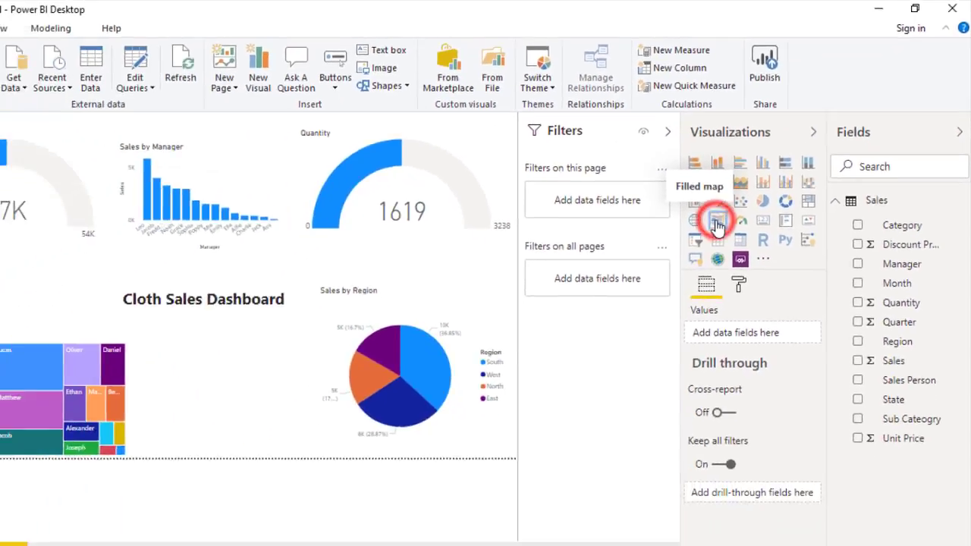
Step: Add a filled map of Sales by State and place it right of the treemap
{"action": "left_click", "coordinate": [580, 343]}
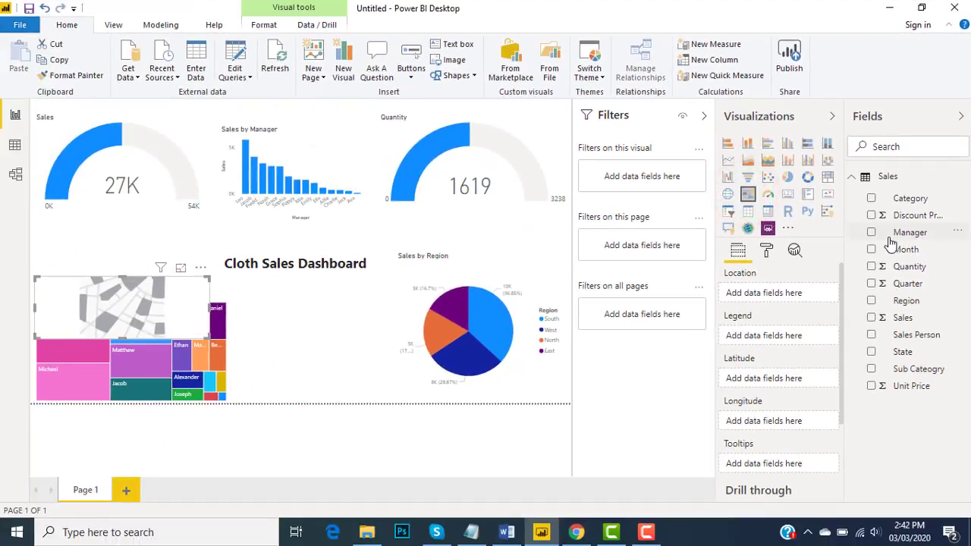
{"action": "left_click", "coordinate": [872, 352]}
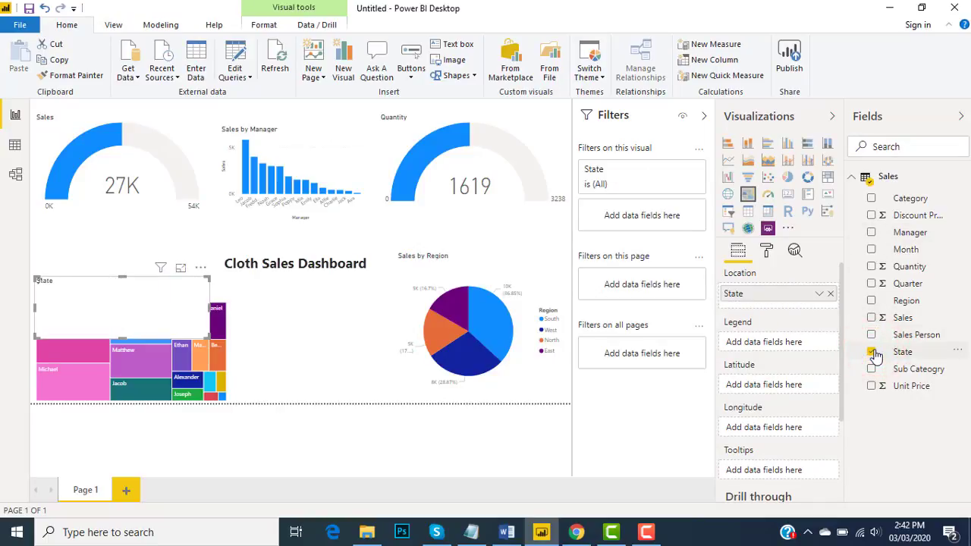
{"action": "left_click", "coordinate": [871, 318]}
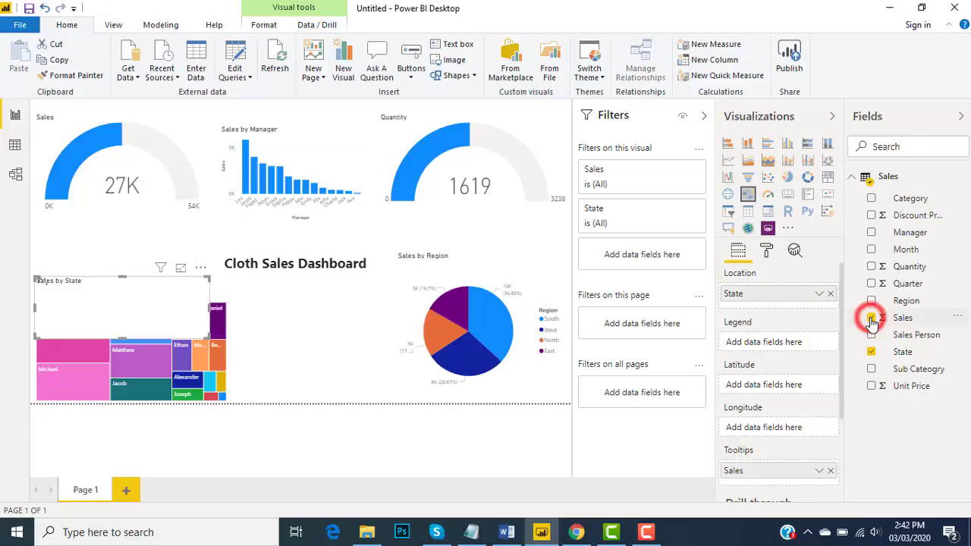
{"action": "left_click_drag", "start_coordinate": [102, 280], "coordinate": [297, 307]}
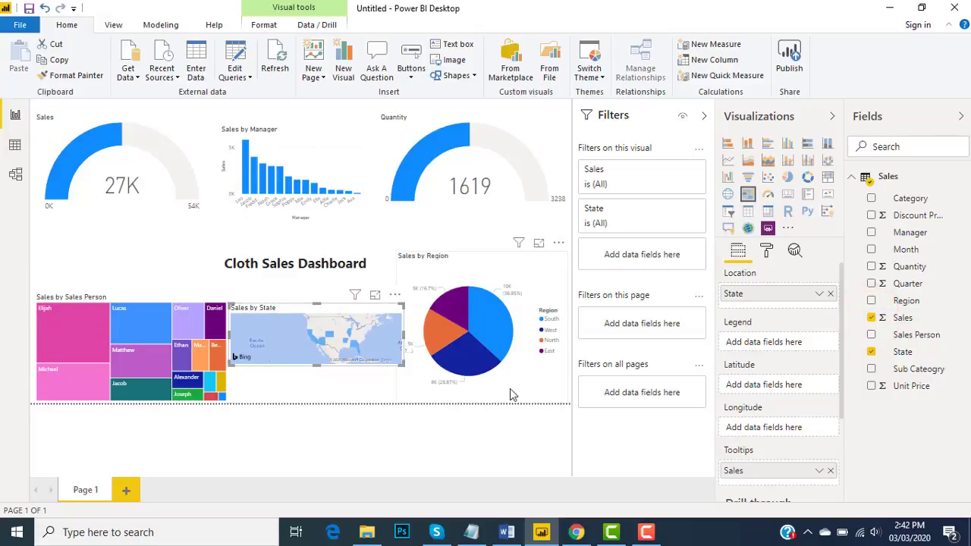
Step: Make the Sales by Region pie chart narrower by dragging its left edge
{"action": "left_click", "coordinate": [531, 400]}
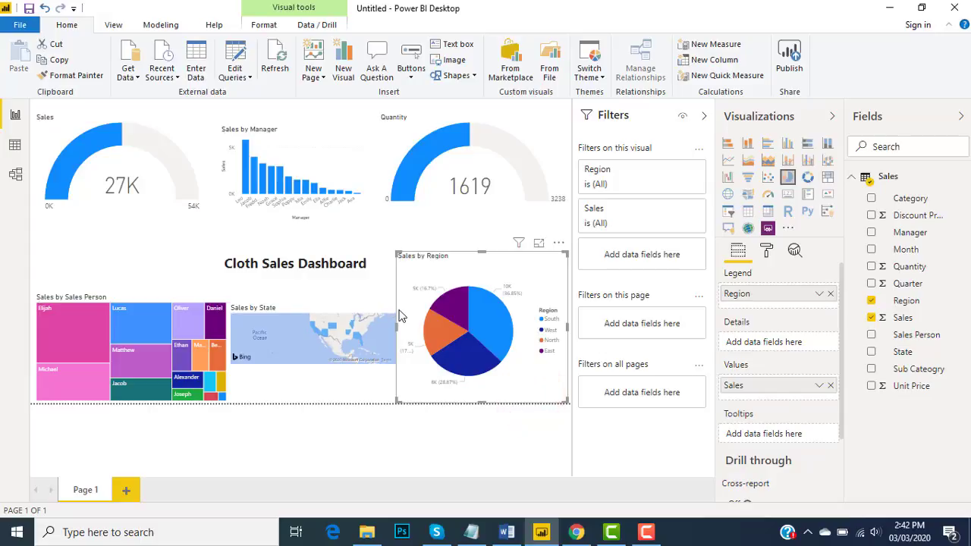
{"action": "left_click_drag", "start_coordinate": [396, 328], "coordinate": [422, 336]}
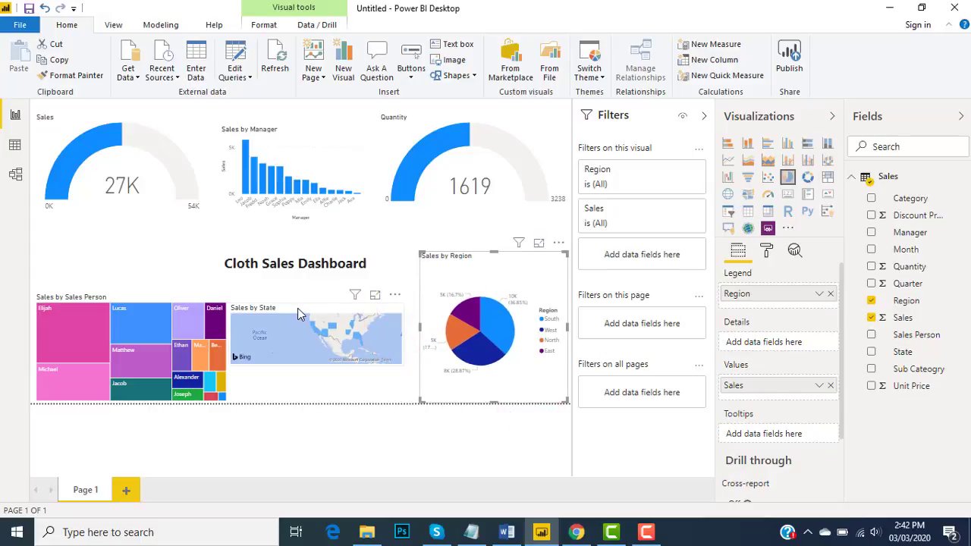
{"action": "left_click", "coordinate": [298, 308]}
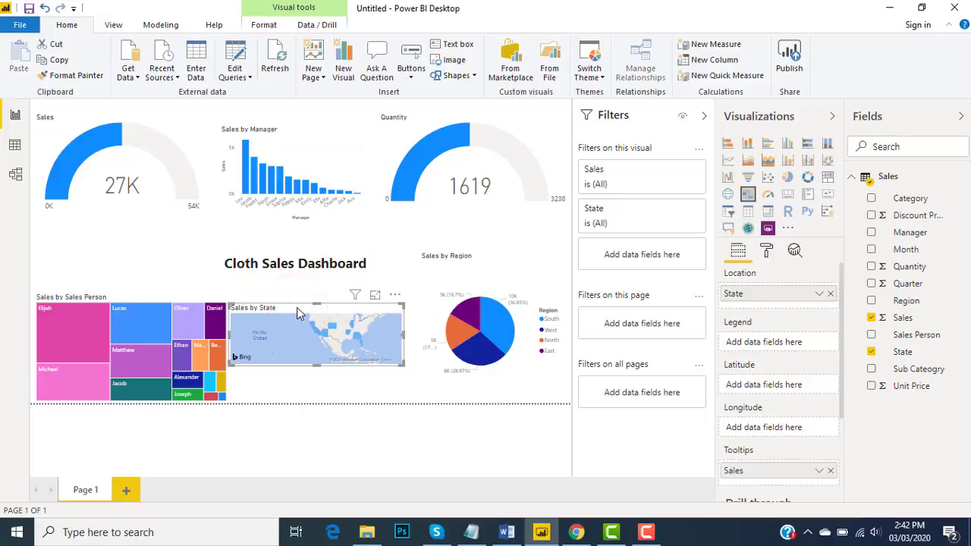
Step: Select the Sales by Region pie and read tooltip values on the pie, treemap and map
{"action": "left_click", "coordinate": [492, 343]}
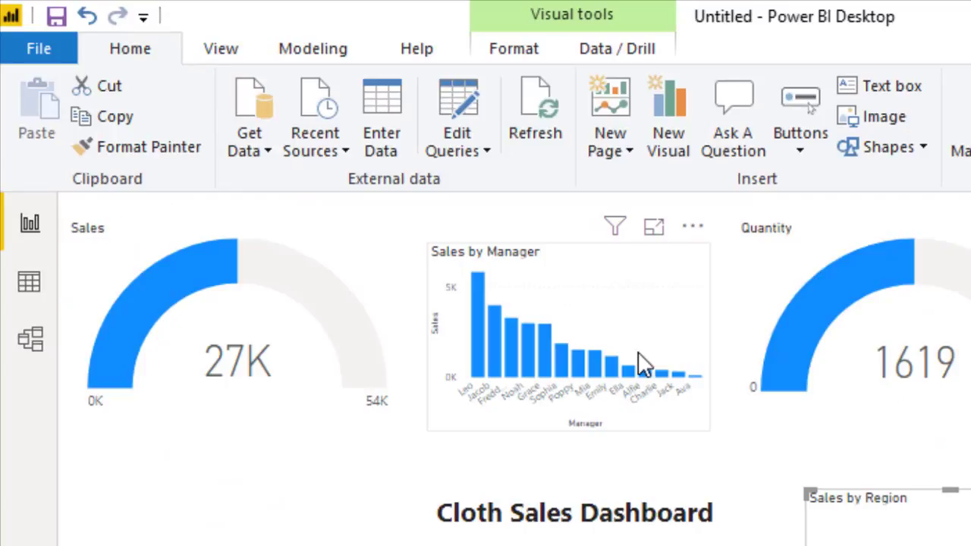
{"action": "mouse_move", "coordinate": [527, 372]}
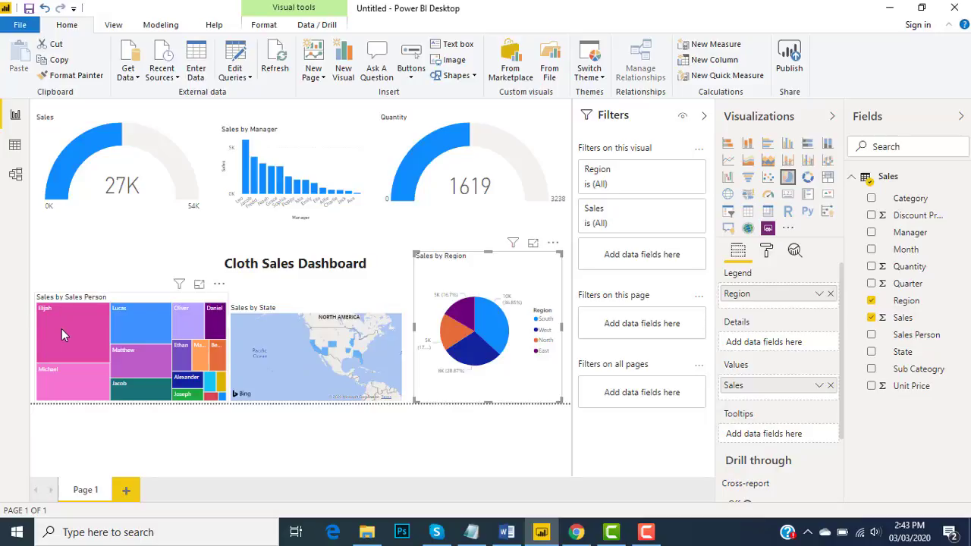
{"action": "mouse_move", "coordinate": [62, 329]}
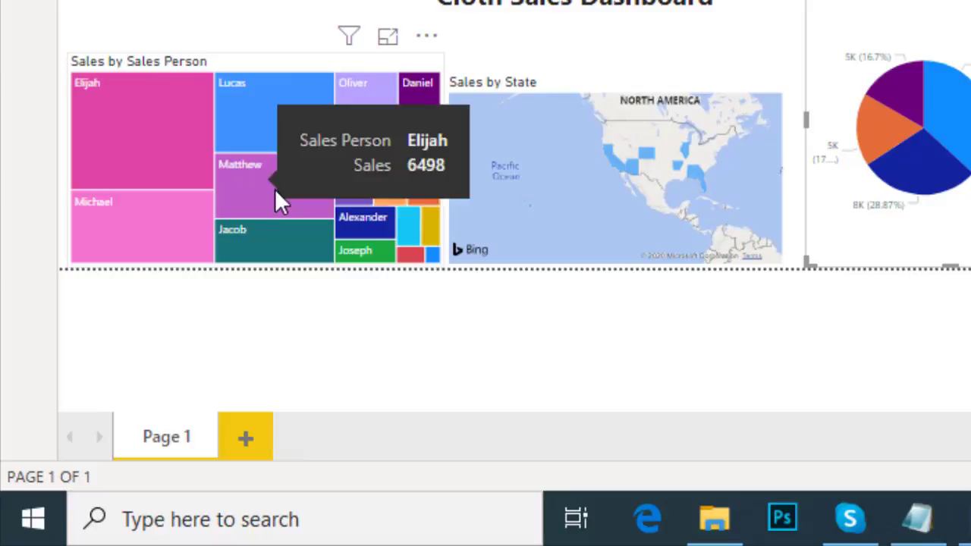
{"action": "mouse_move", "coordinate": [278, 189]}
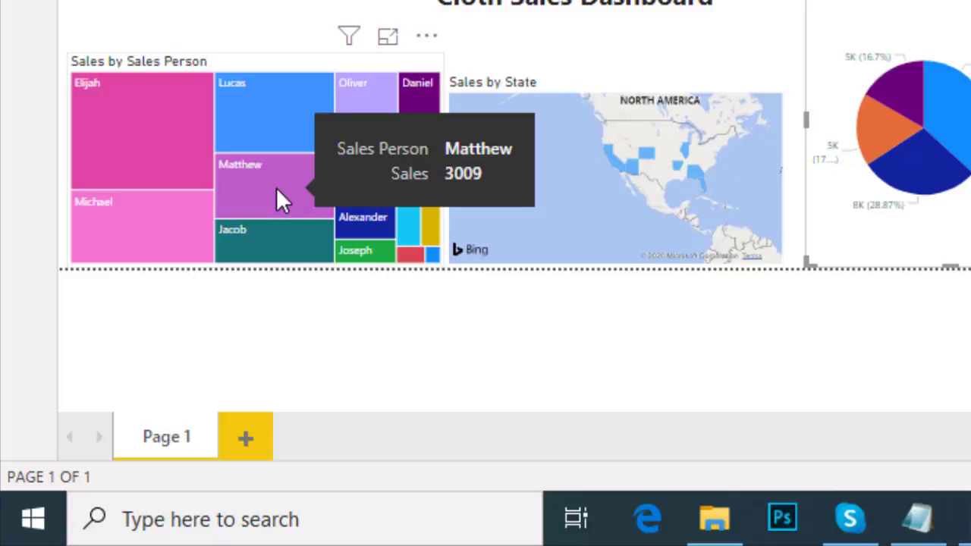
{"action": "mouse_move", "coordinate": [255, 245]}
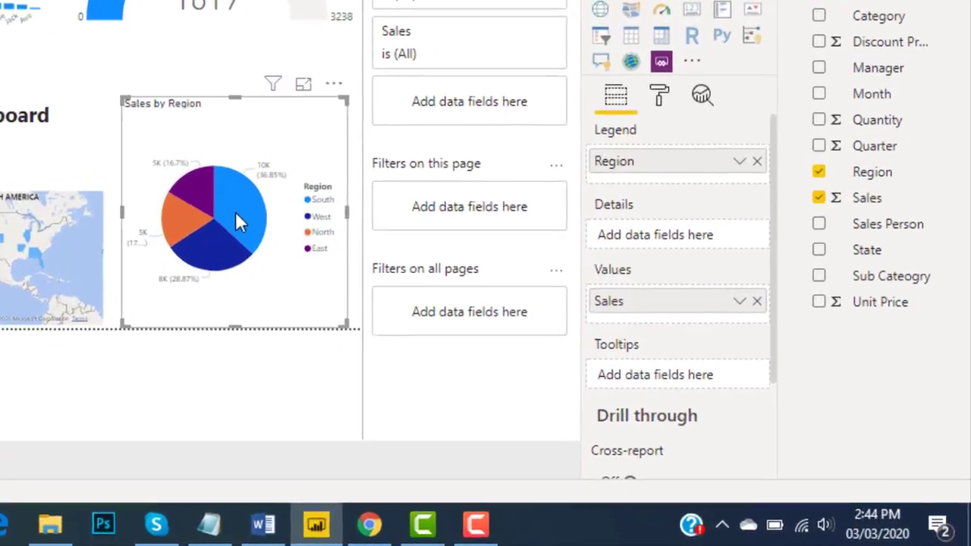
{"action": "mouse_move", "coordinate": [489, 325]}
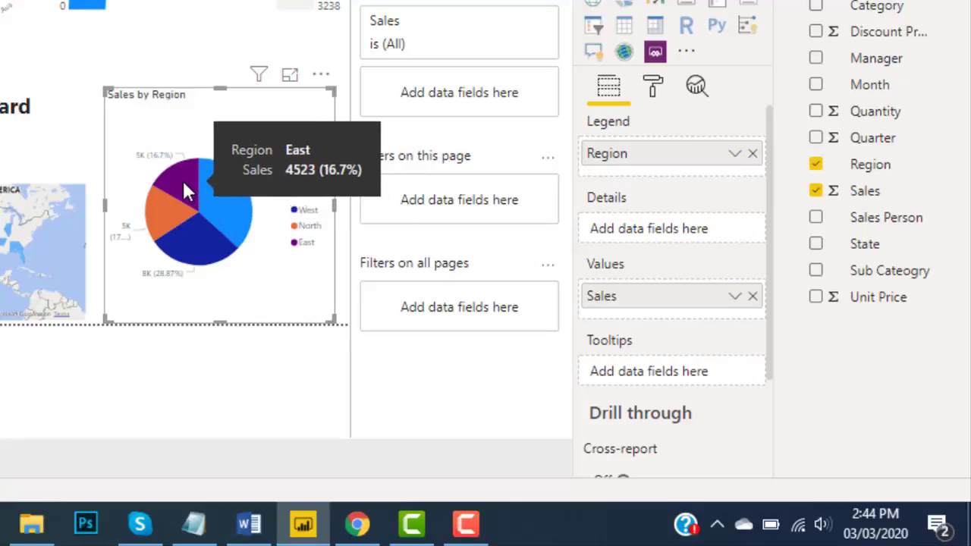
Step: Apply, clear, then reapply the West filter so the gauges read 7817 sales and 468 quantity
{"action": "left_click", "coordinate": [198, 241]}
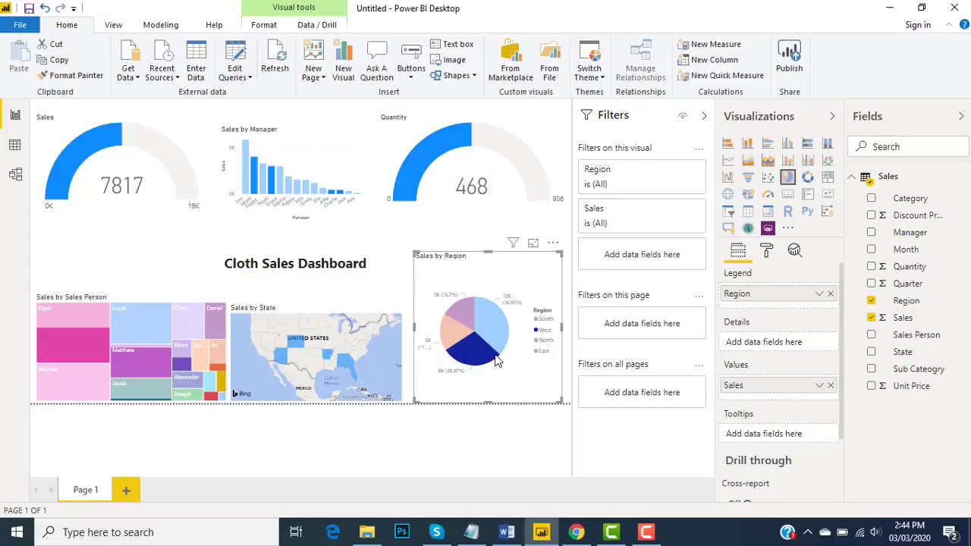
{"action": "mouse_move", "coordinate": [497, 361]}
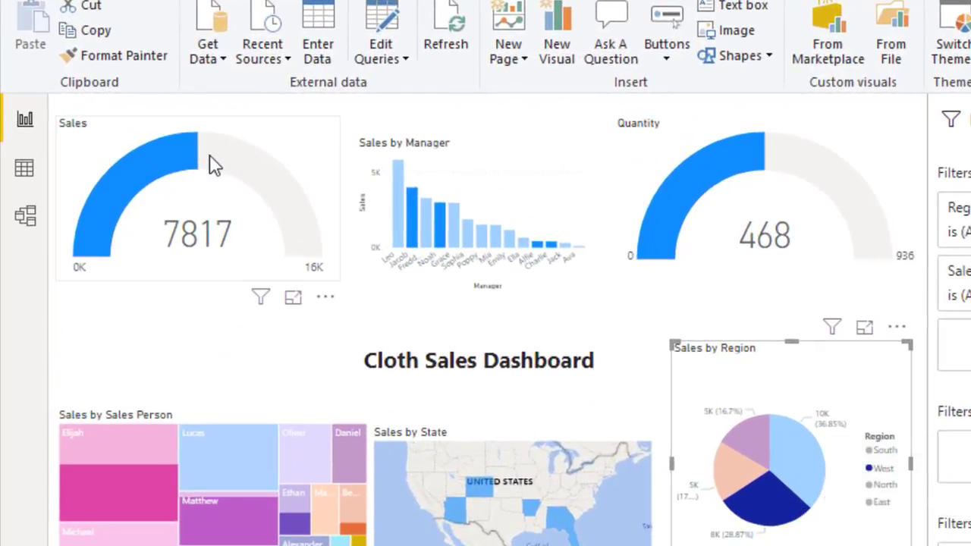
{"action": "left_click", "coordinate": [778, 497]}
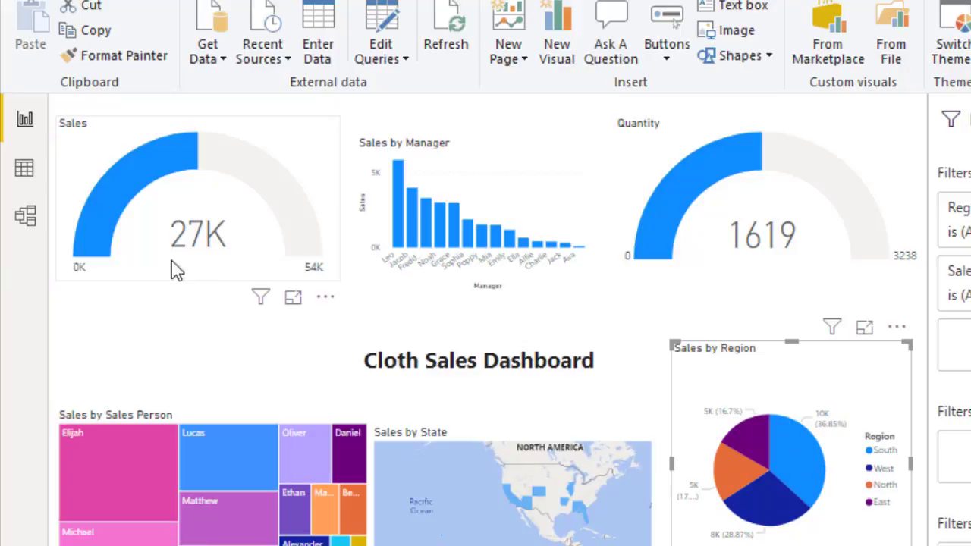
{"action": "mouse_move", "coordinate": [179, 235]}
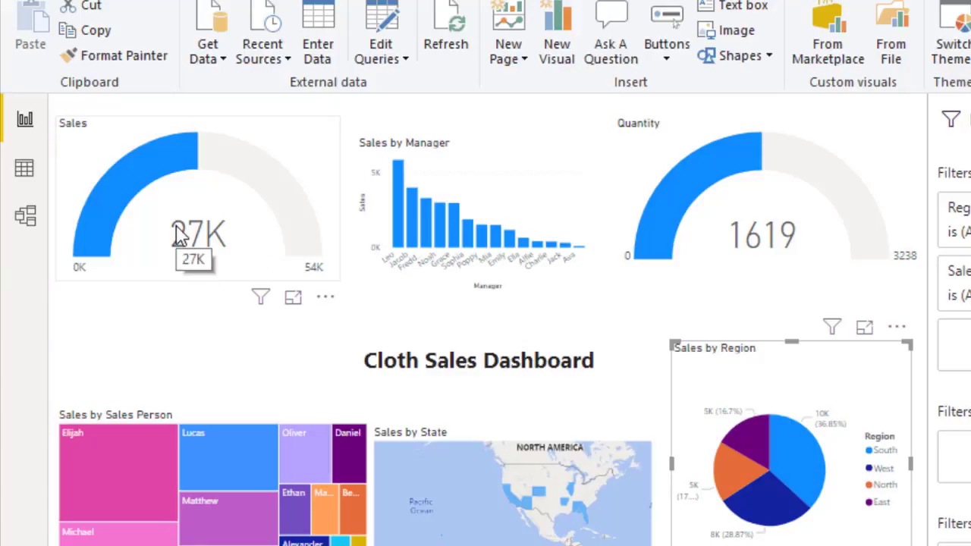
{"action": "left_click", "coordinate": [775, 516]}
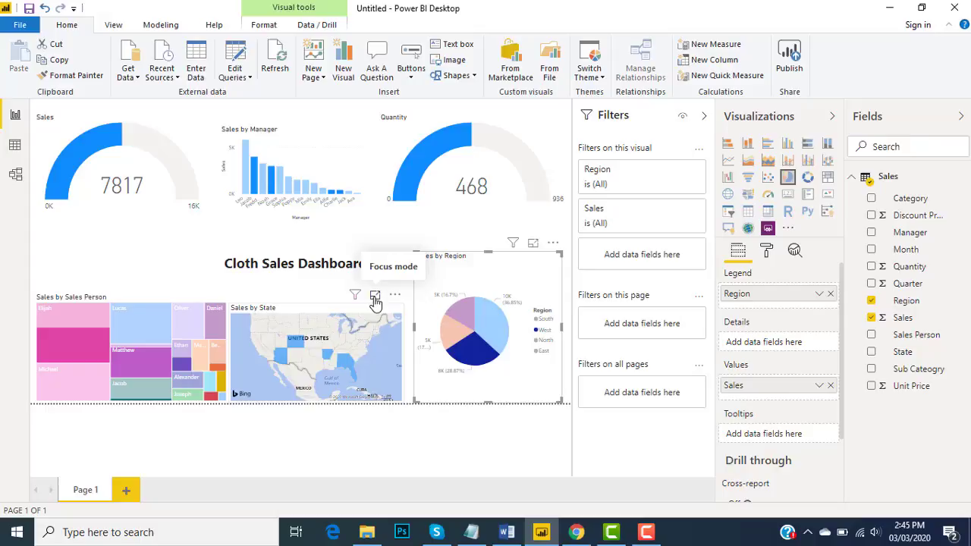
{"action": "left_click", "coordinate": [375, 297]}
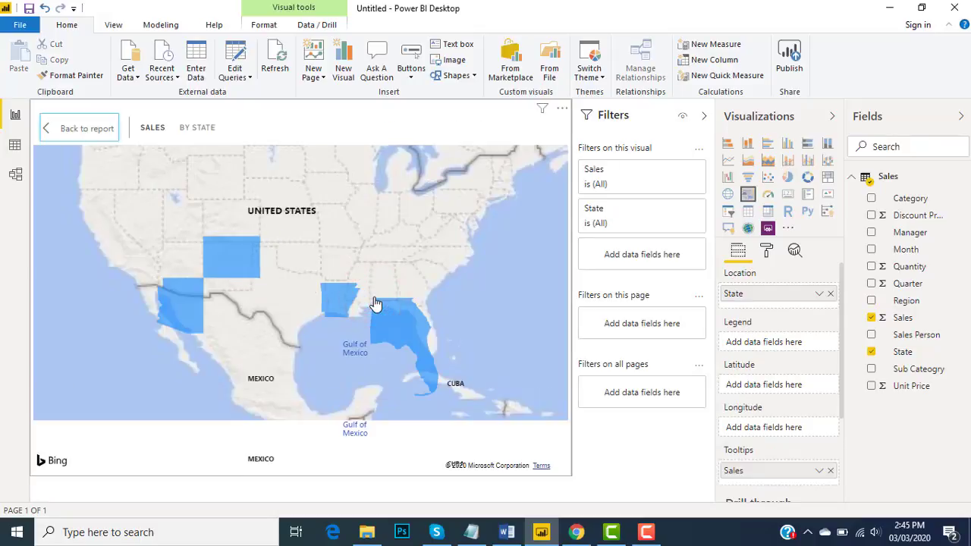
{"action": "mouse_move", "coordinate": [223, 271]}
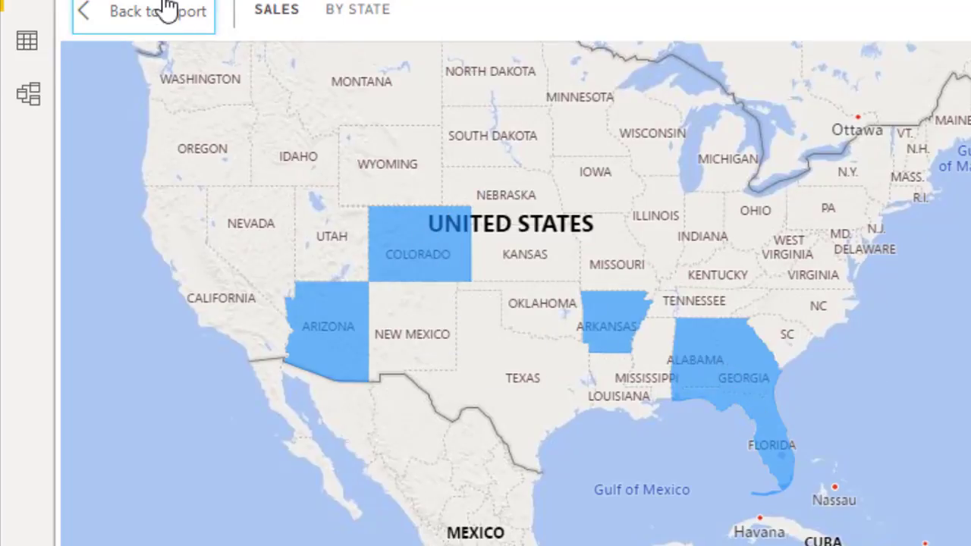
{"action": "left_click", "coordinate": [126, 17]}
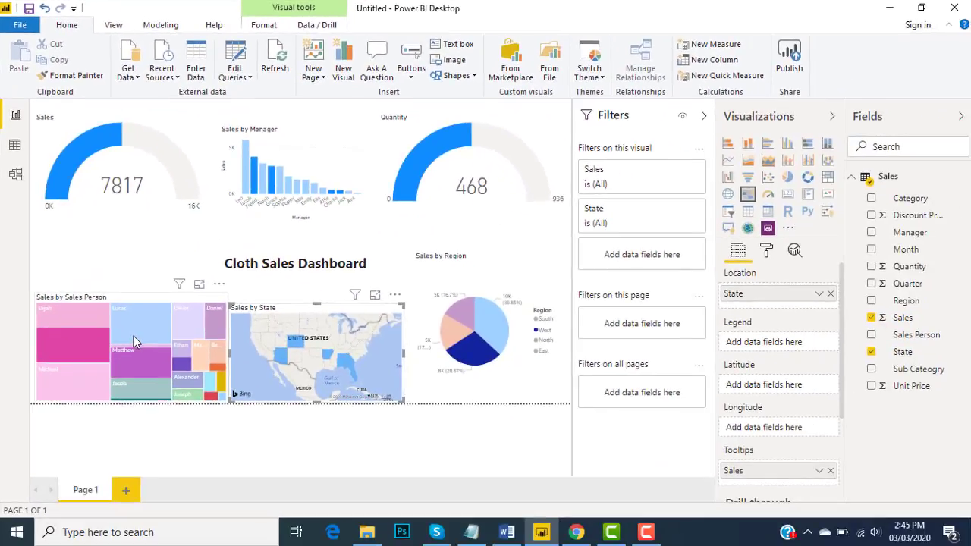
{"action": "mouse_move", "coordinate": [133, 337]}
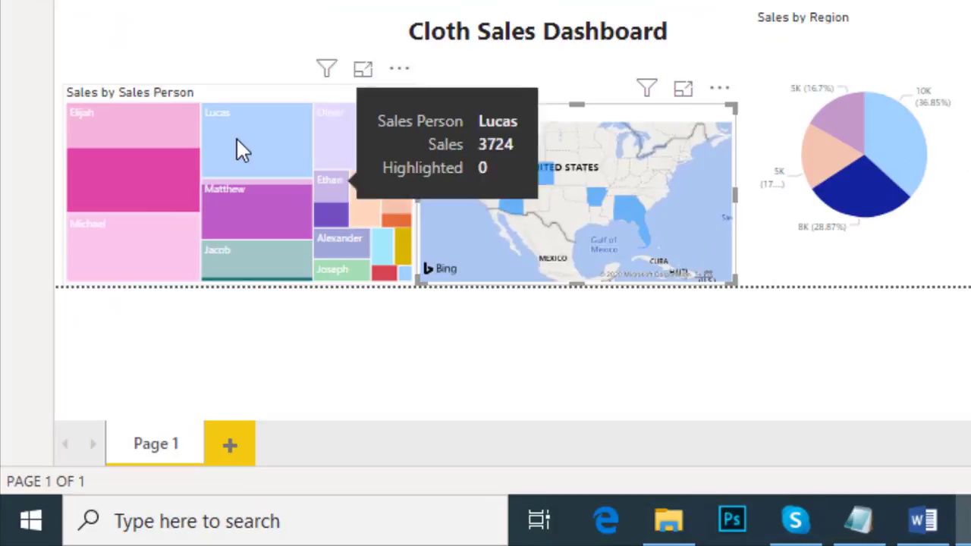
{"action": "mouse_move", "coordinate": [130, 173]}
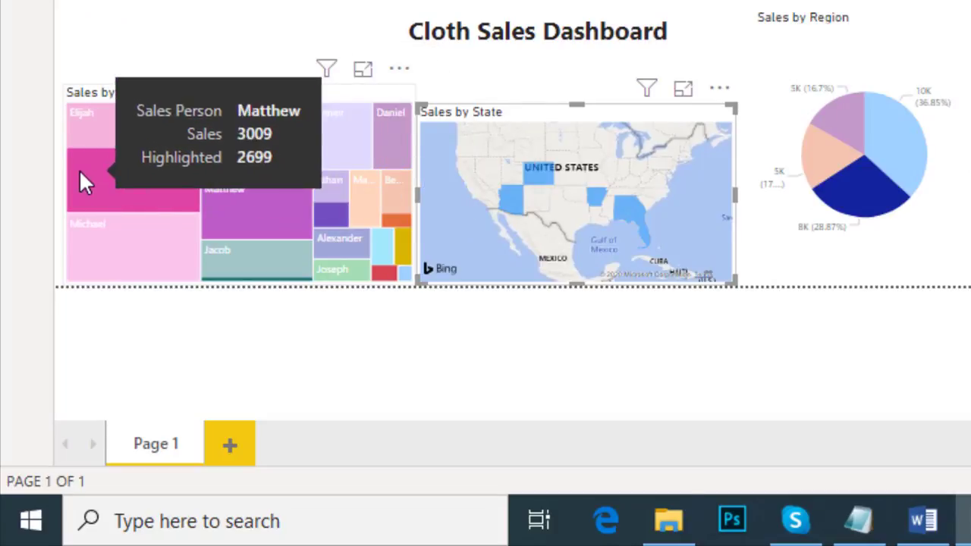
{"action": "mouse_move", "coordinate": [214, 218]}
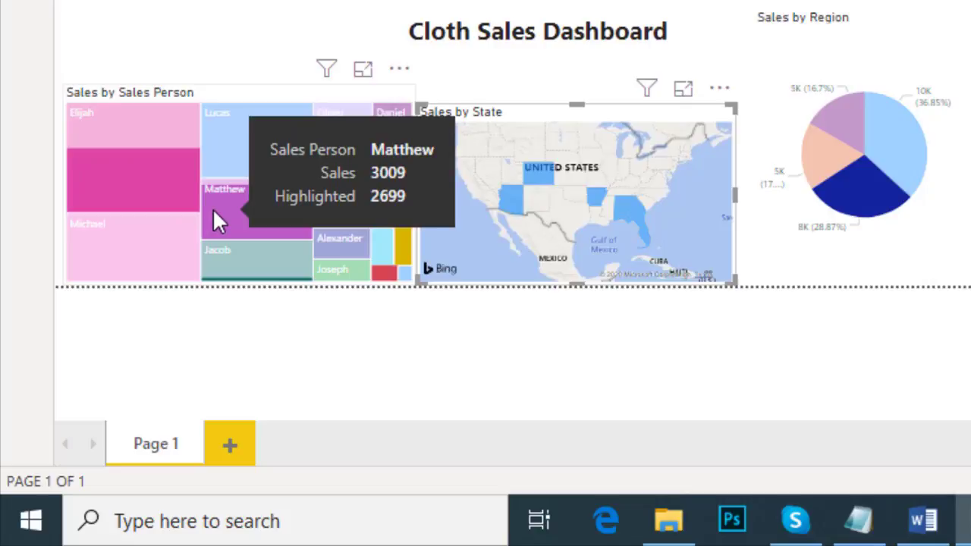
{"action": "mouse_move", "coordinate": [337, 215]}
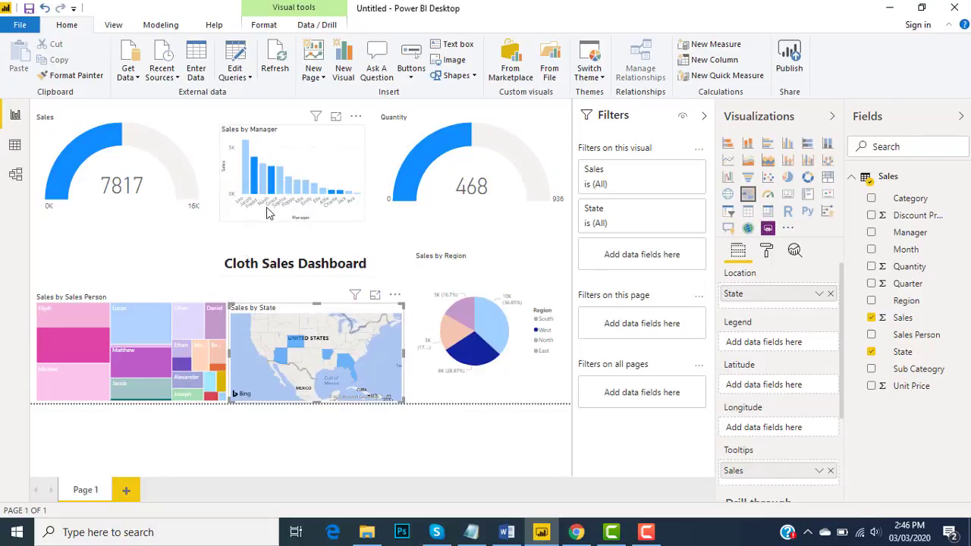
{"action": "mouse_move", "coordinate": [277, 188]}
{"action": "left_click", "coordinate": [336, 120]}
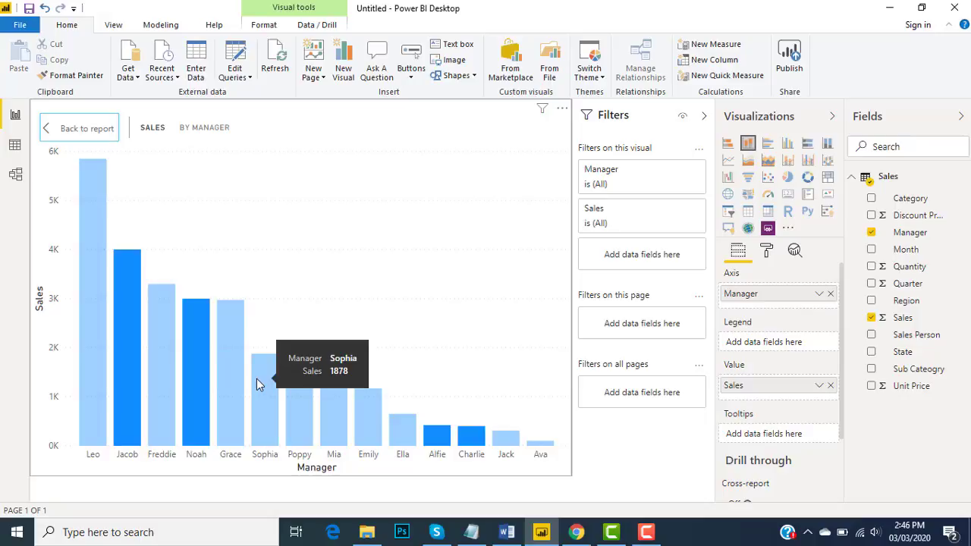
{"action": "left_click", "coordinate": [64, 128]}
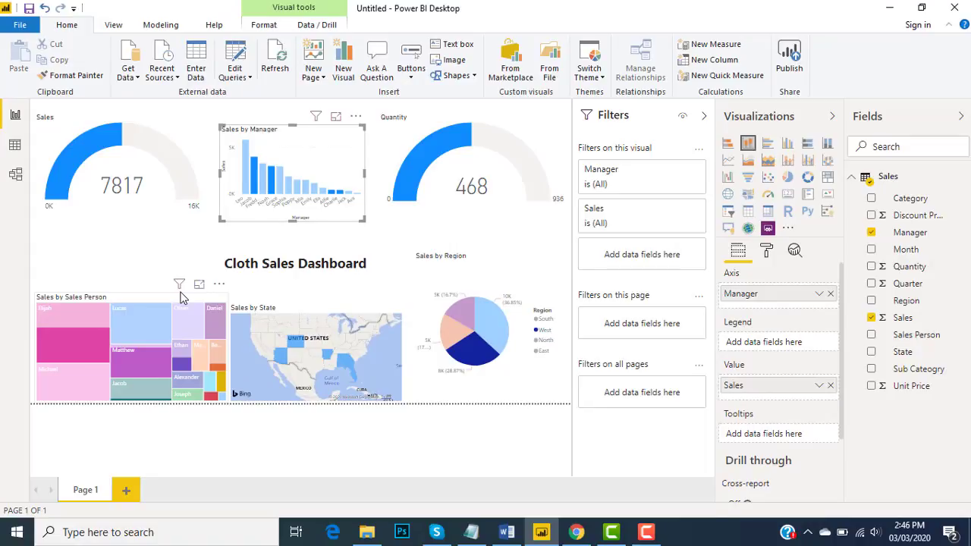
Step: Deselect the West slice so the gauges return to 27K sales and 1619 quantity
{"action": "mouse_move", "coordinate": [155, 363]}
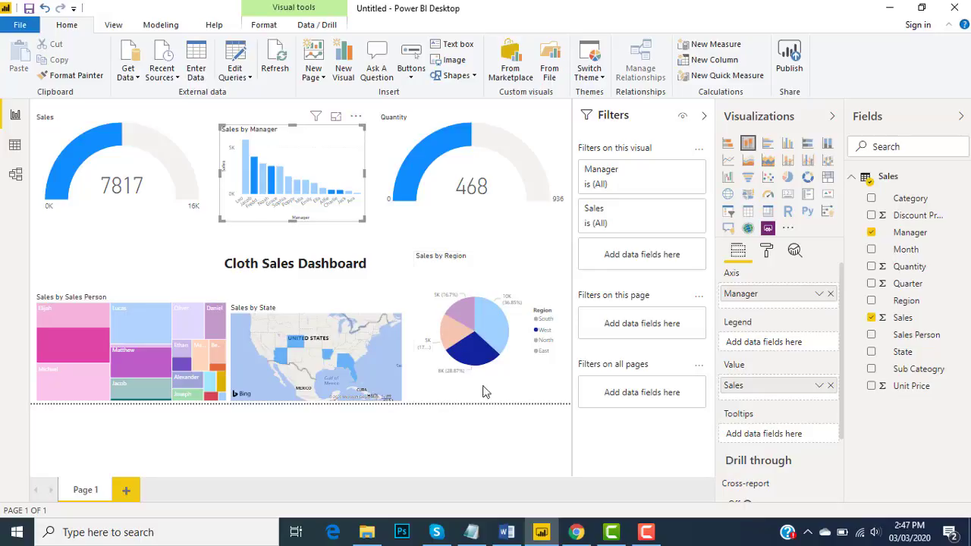
{"action": "left_click", "coordinate": [473, 351]}
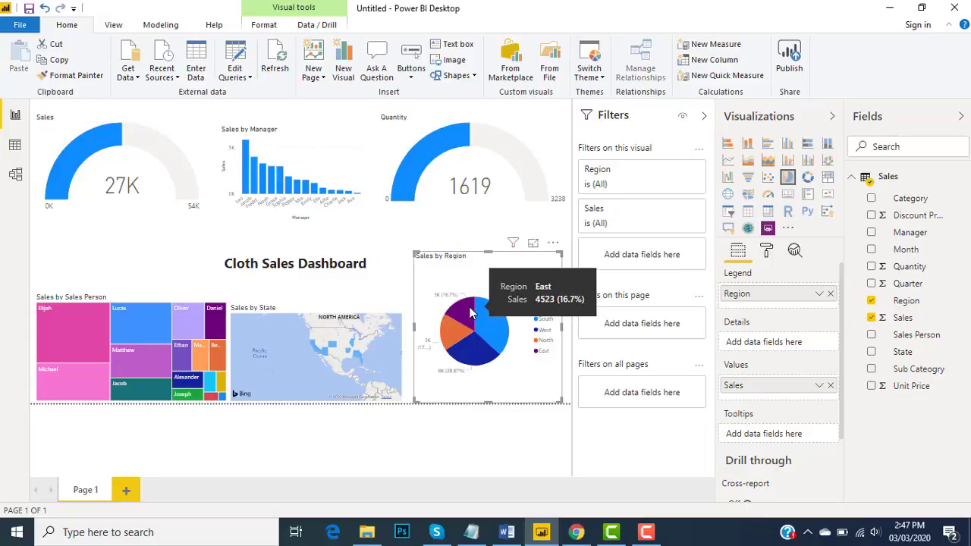
Step: Filter to the East region and show the Sales by Manager chart in focus mode
{"action": "left_click", "coordinate": [468, 313]}
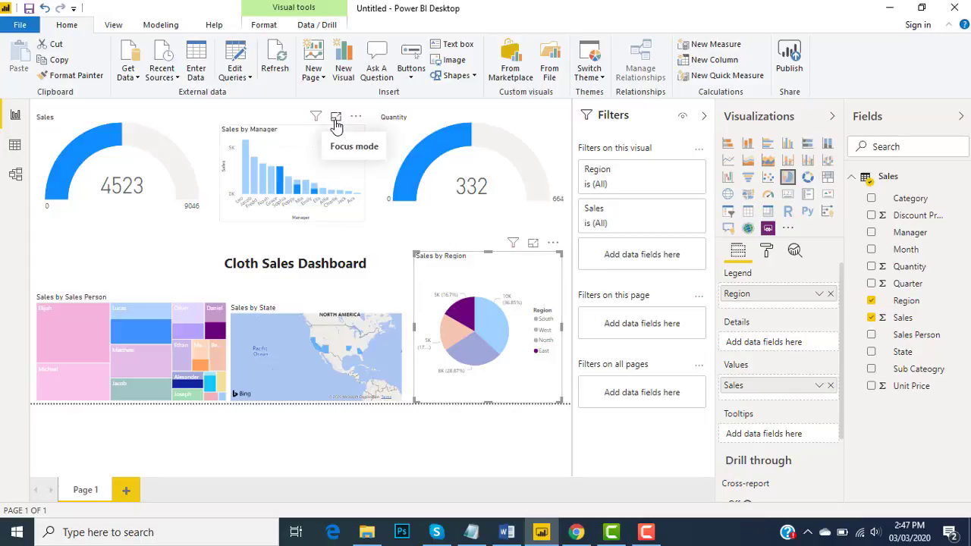
{"action": "left_click", "coordinate": [336, 124]}
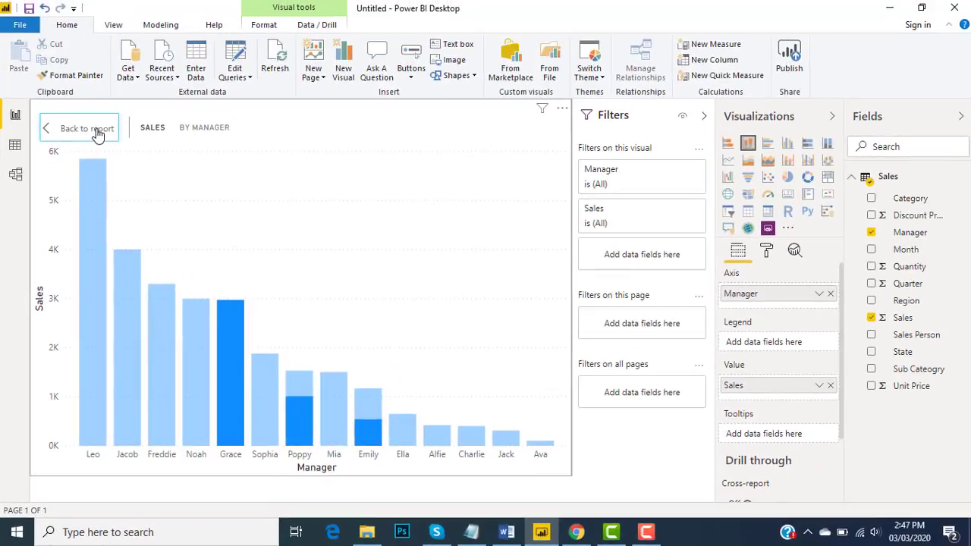
Step: Return to the report and filter to manager Grace, giving 2973 sales and 80 quantity
{"action": "left_click", "coordinate": [87, 127]}
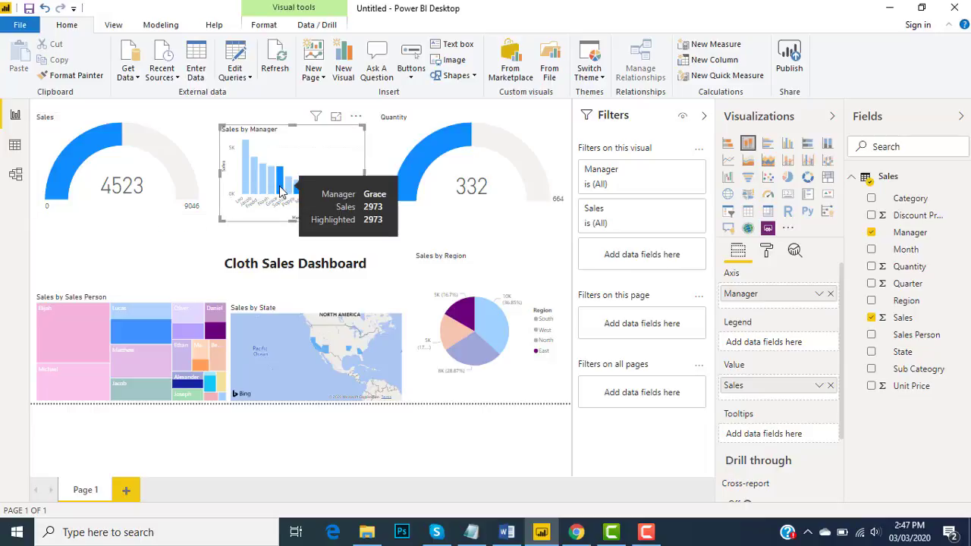
{"action": "left_click", "coordinate": [281, 191]}
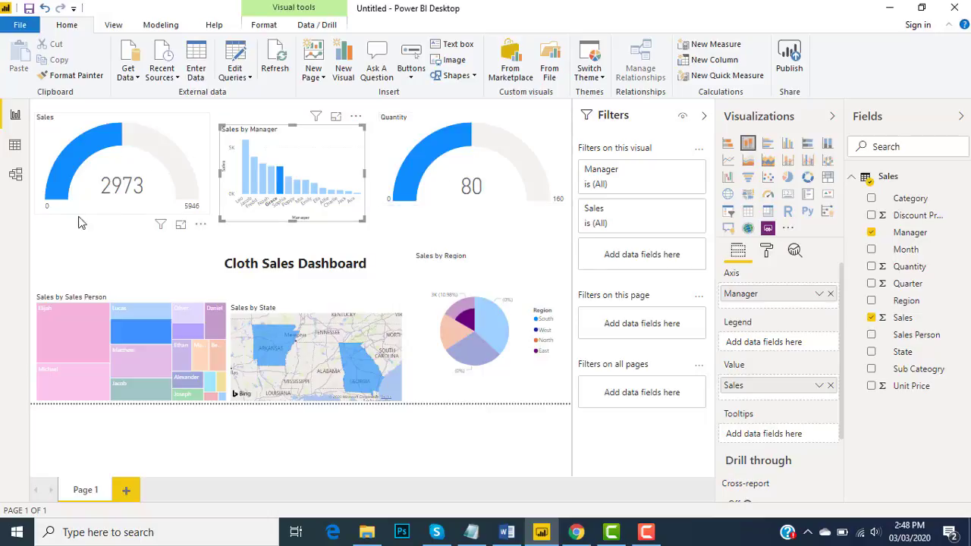
{"action": "mouse_move", "coordinate": [285, 346]}
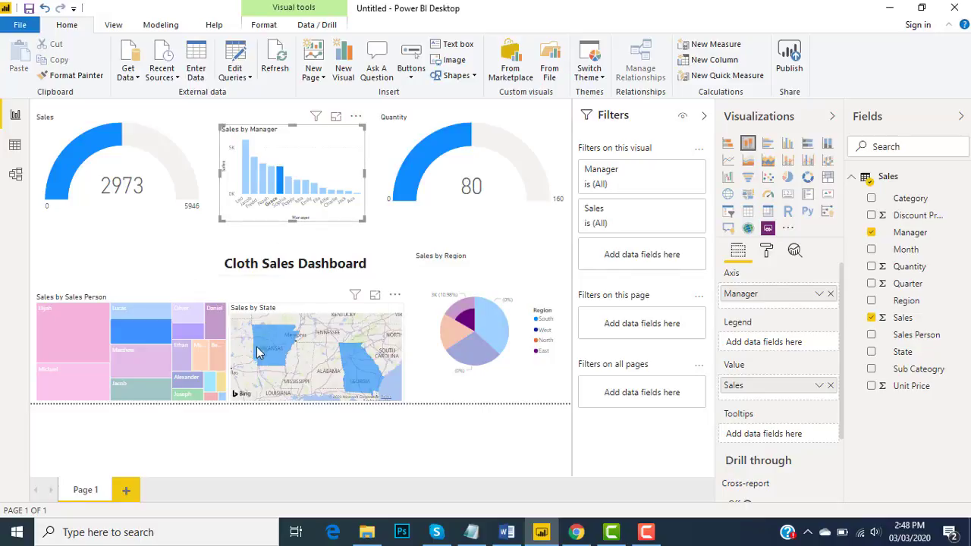
{"action": "left_click", "coordinate": [375, 297]}
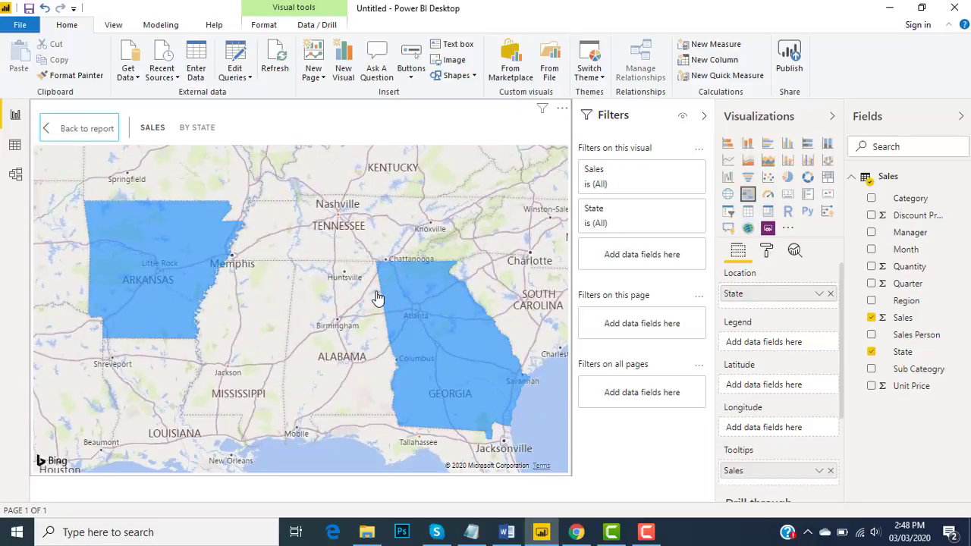
{"action": "mouse_move", "coordinate": [489, 341]}
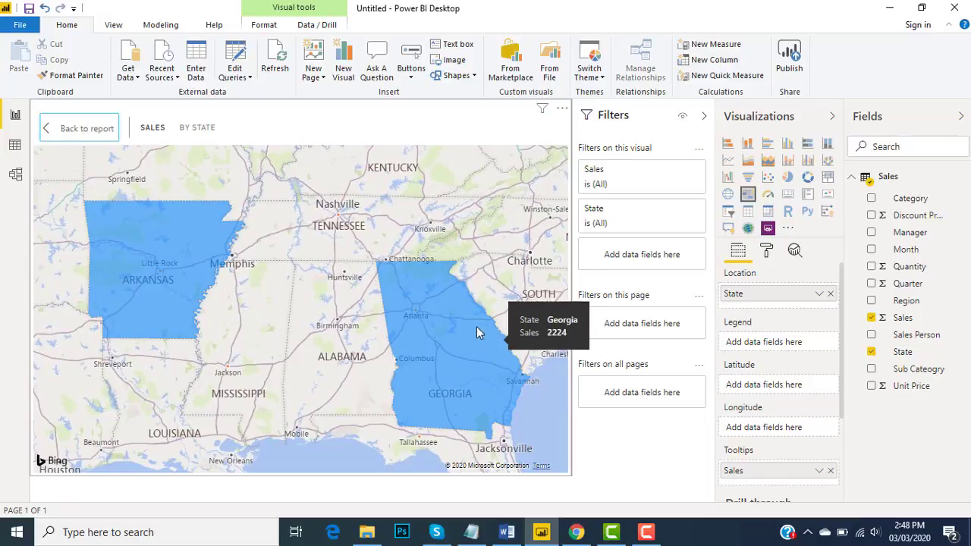
{"action": "mouse_move", "coordinate": [104, 223]}
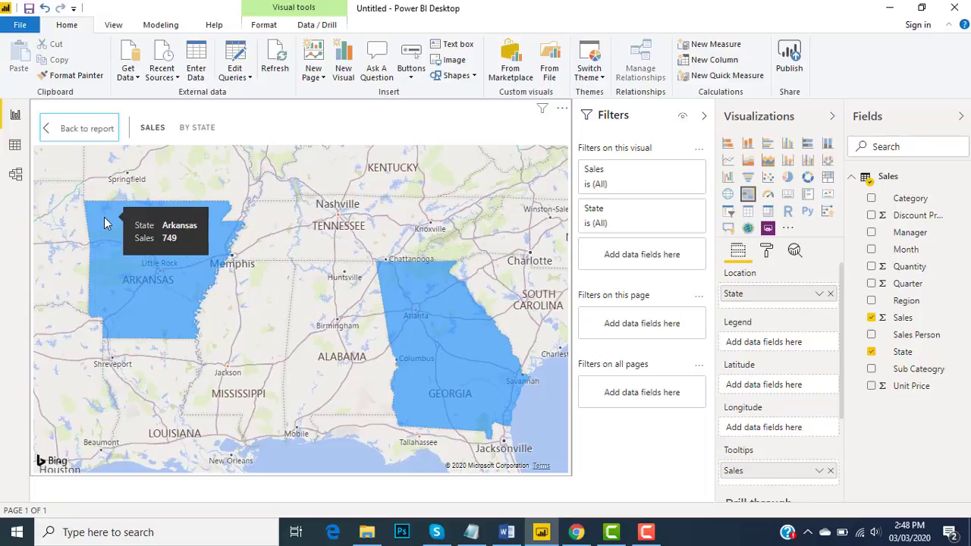
{"action": "left_click", "coordinate": [70, 129]}
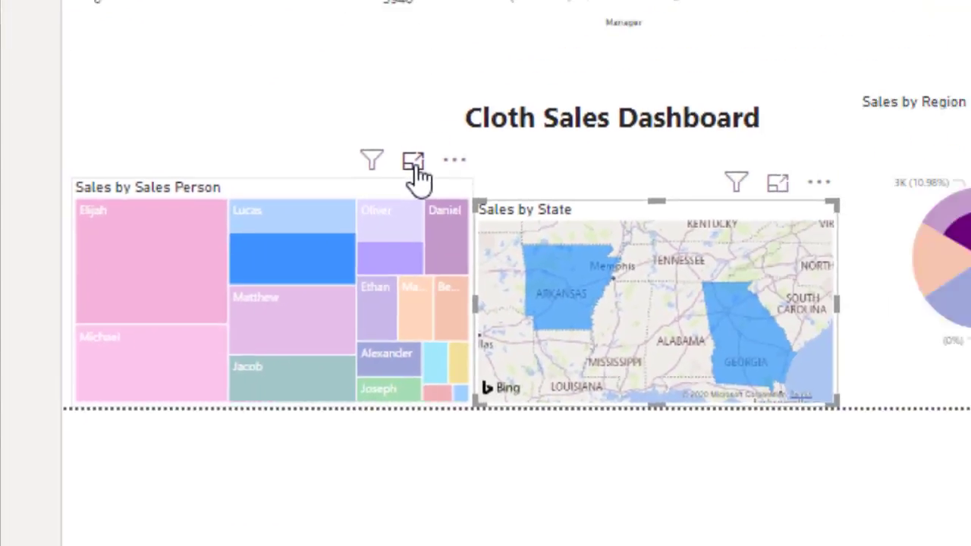
{"action": "left_click", "coordinate": [577, 68]}
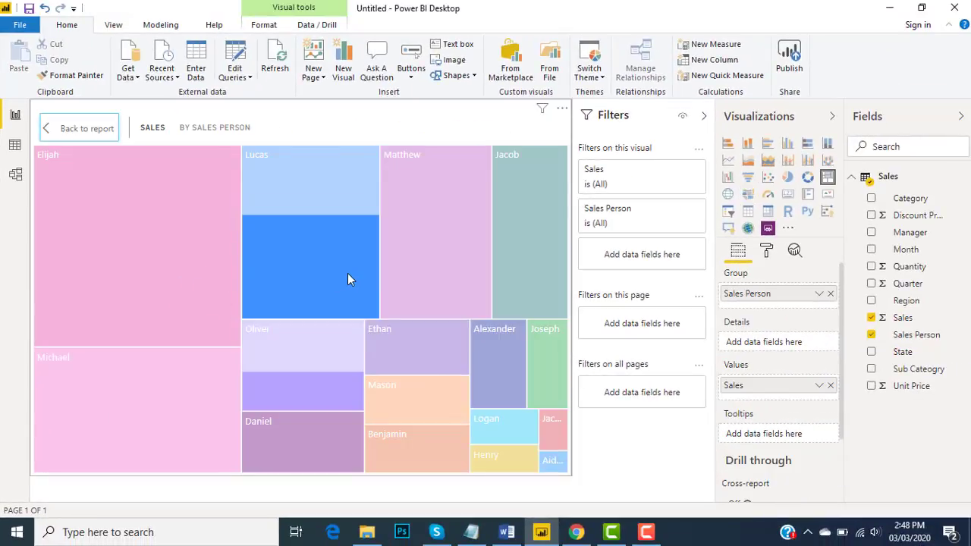
{"action": "mouse_move", "coordinate": [318, 252]}
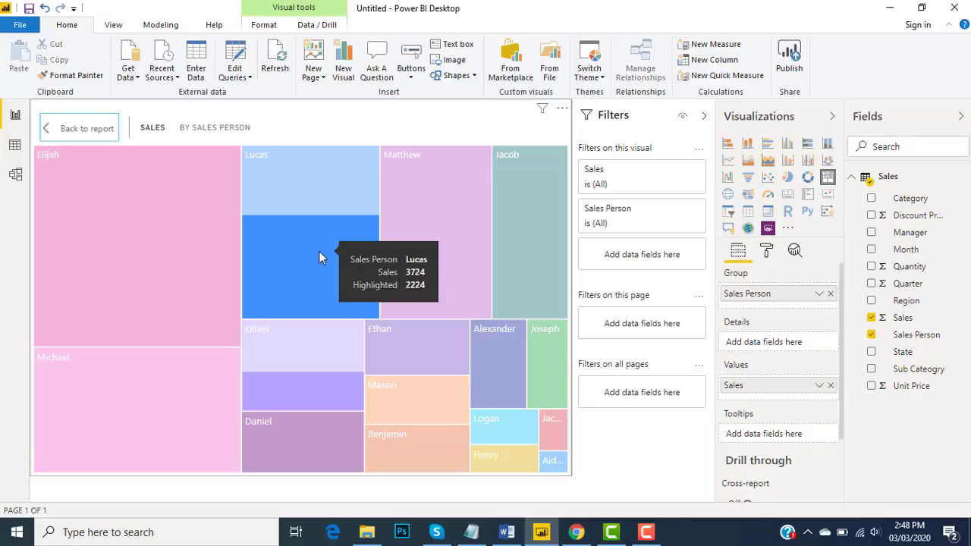
{"action": "left_click", "coordinate": [72, 128]}
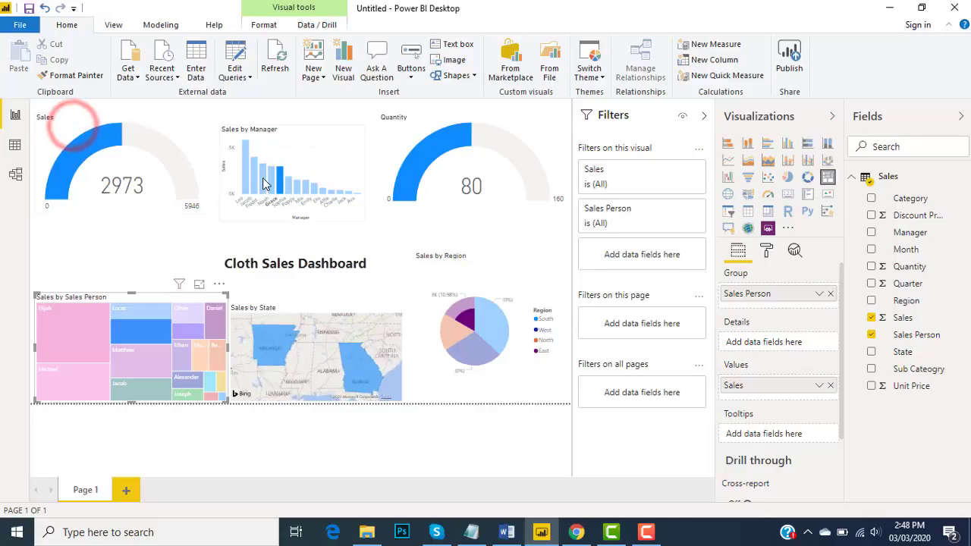
{"action": "mouse_move", "coordinate": [283, 188]}
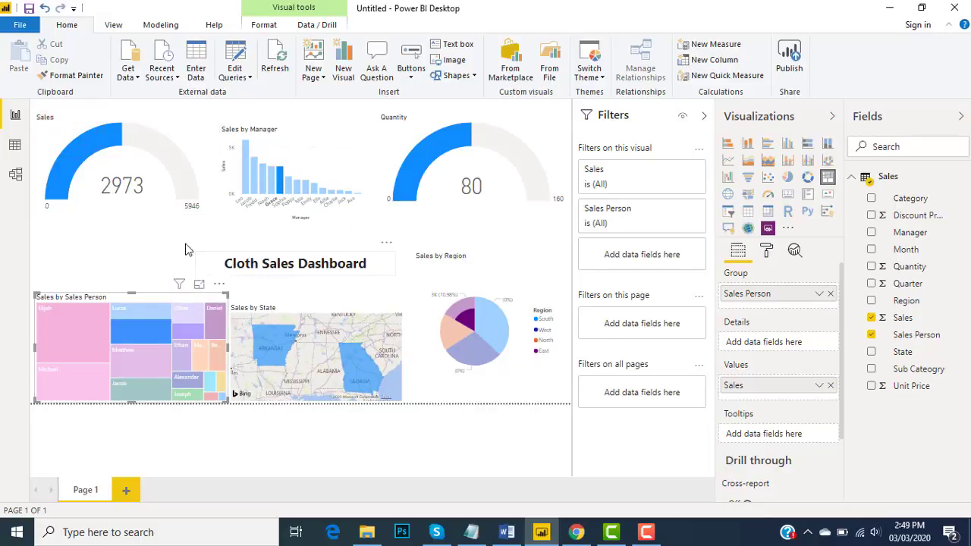
{"action": "left_click", "coordinate": [283, 181]}
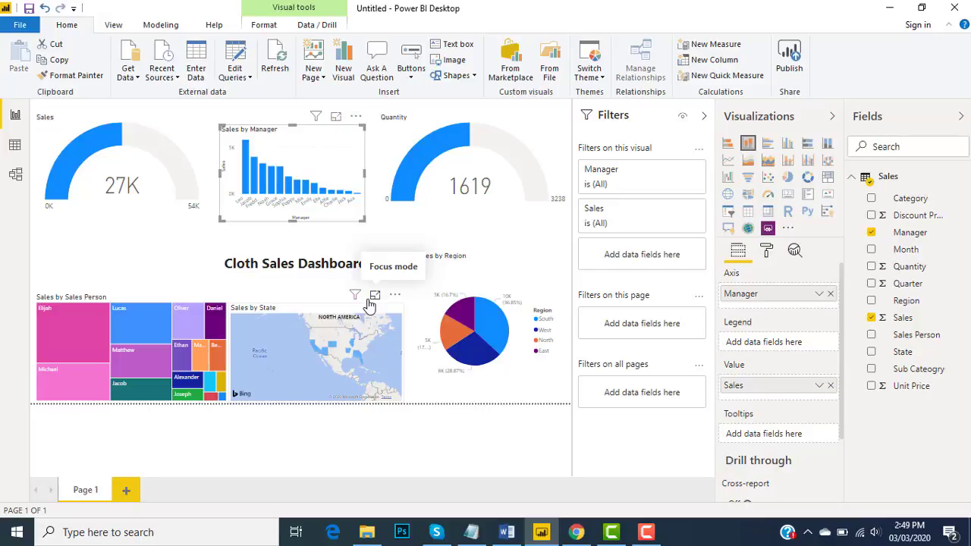
{"action": "left_click", "coordinate": [277, 187]}
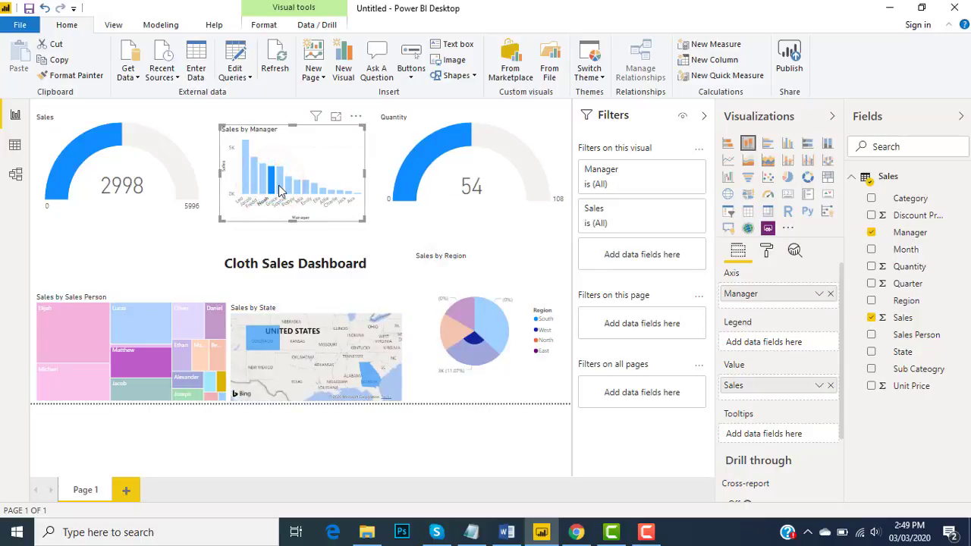
{"action": "left_click", "coordinate": [279, 188]}
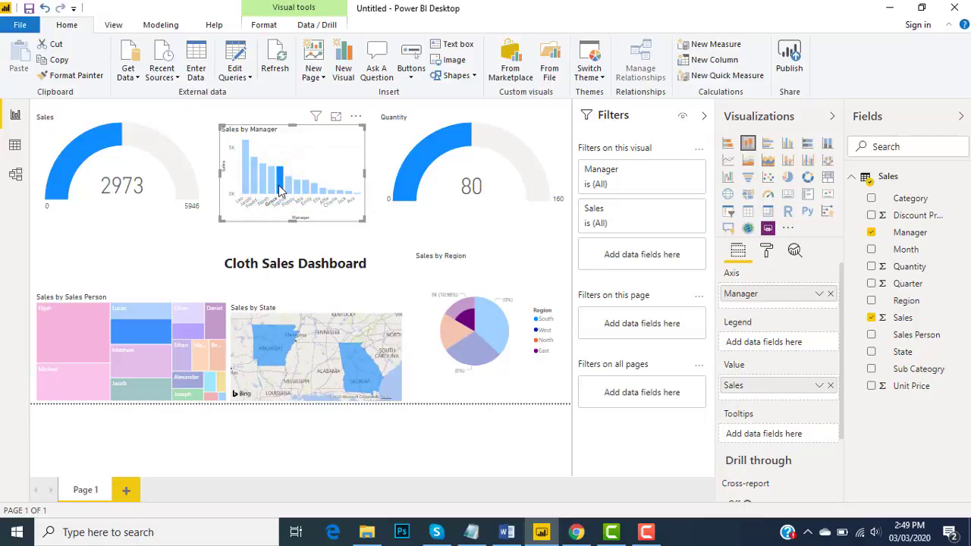
{"action": "mouse_move", "coordinate": [279, 194]}
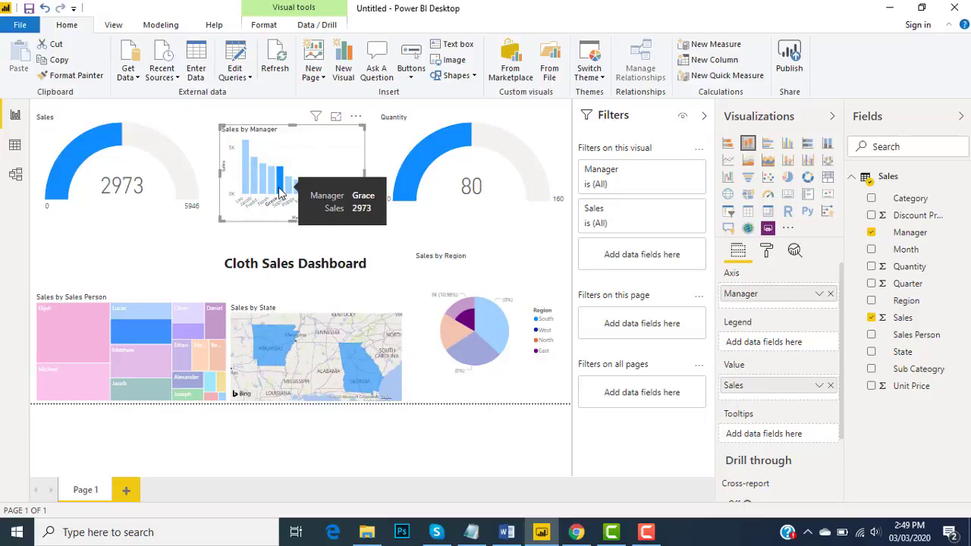
{"action": "mouse_move", "coordinate": [466, 324]}
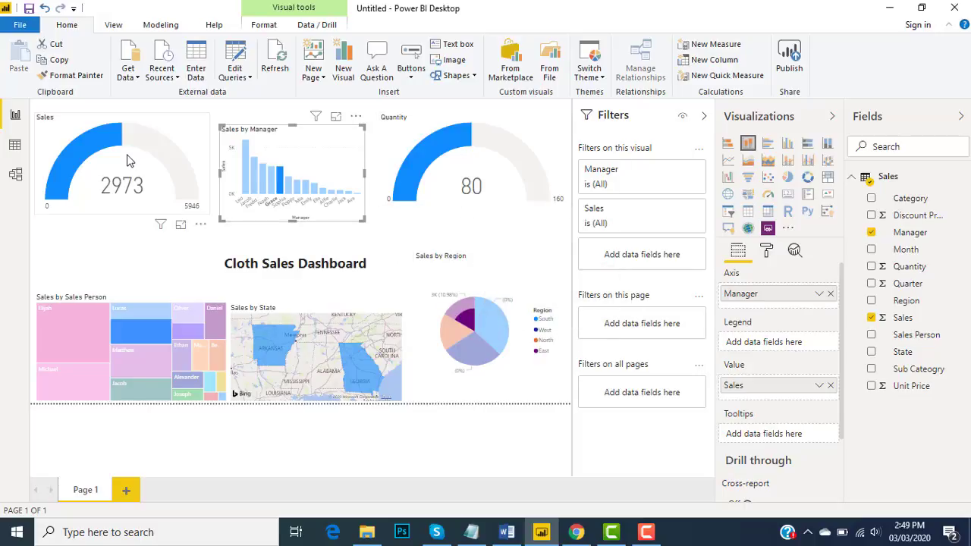
{"action": "mouse_move", "coordinate": [147, 338]}
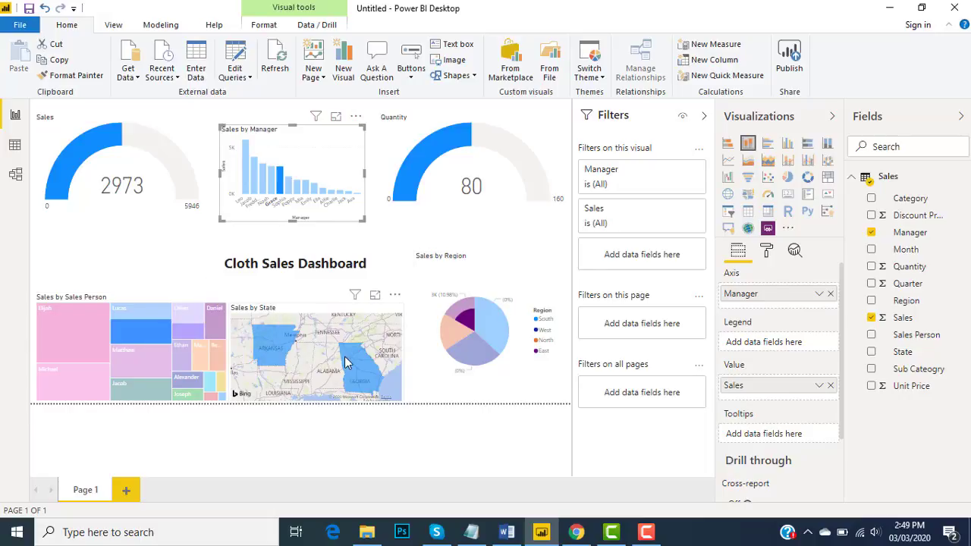
Step: Clear the Grace selection in the manager chart, restoring 27K sales and 1619 quantity
{"action": "mouse_move", "coordinate": [346, 362]}
{"action": "mouse_move", "coordinate": [224, 359]}
{"action": "left_click", "coordinate": [303, 161]}
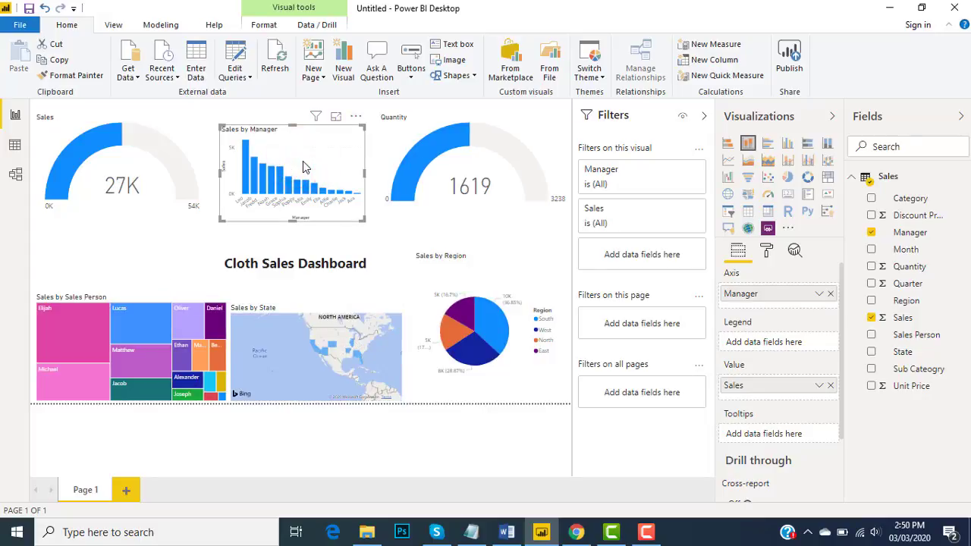